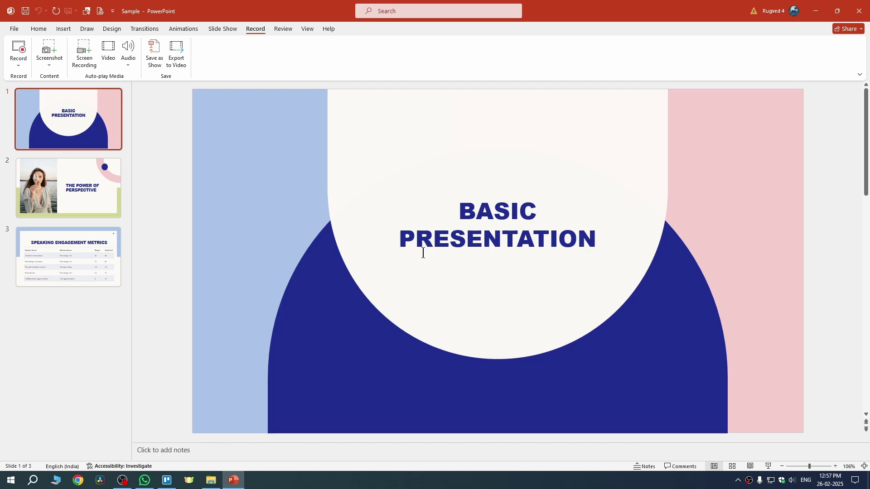
- On the Record tab, expand the Record dropdown to show From Current Slide and From Beginning
click(39, 28)
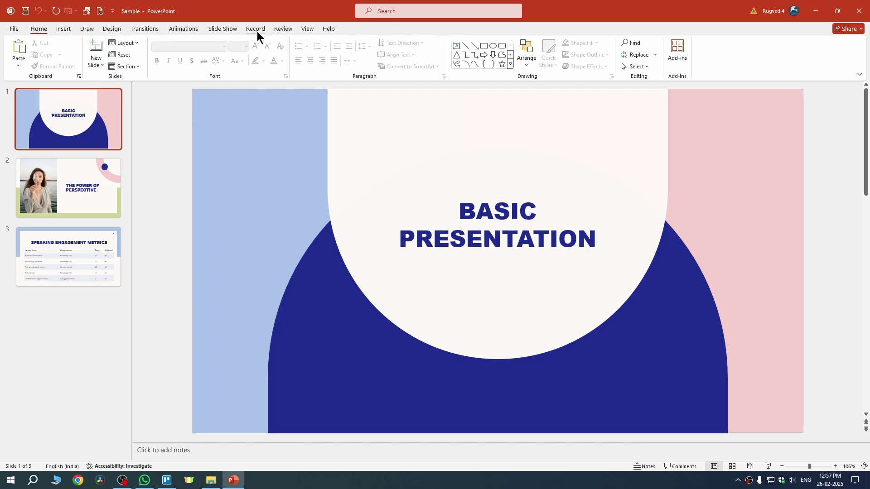
click(254, 29)
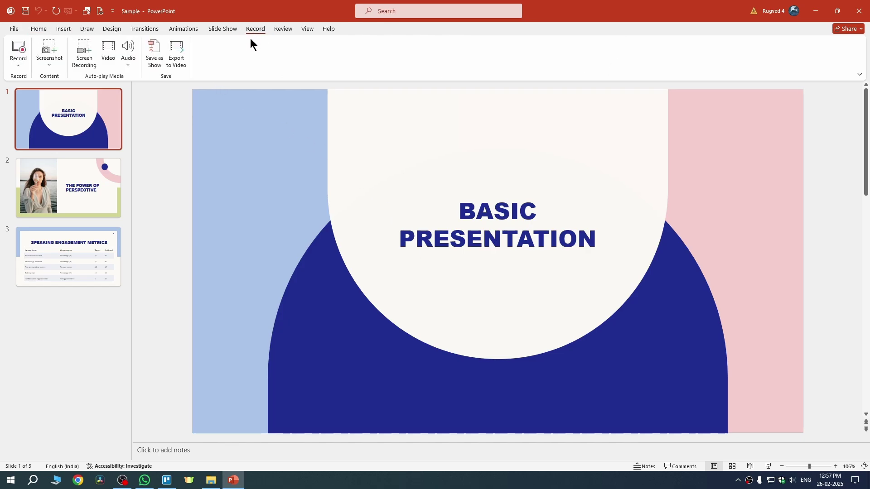
click(24, 61)
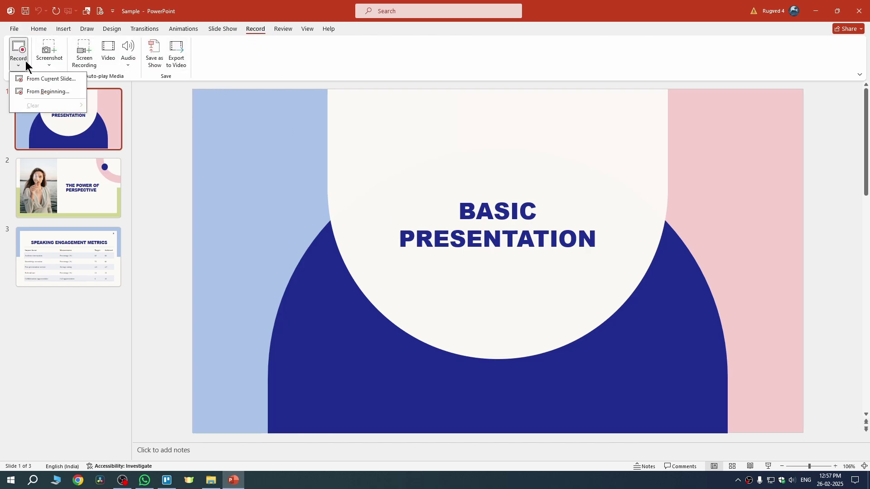
- Open the recording view From Beginning, toggle the webcam preview, and confirm the Lenovo FHD Webcam microphone and camera
click(48, 91)
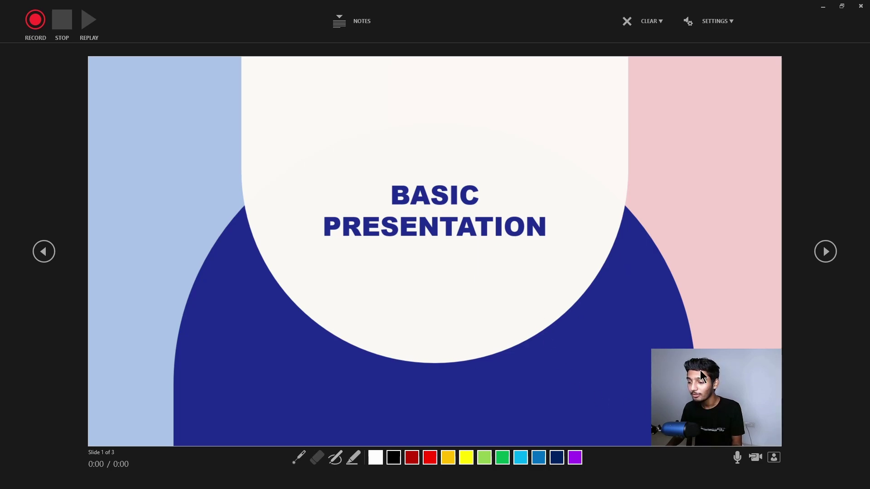
click(755, 459)
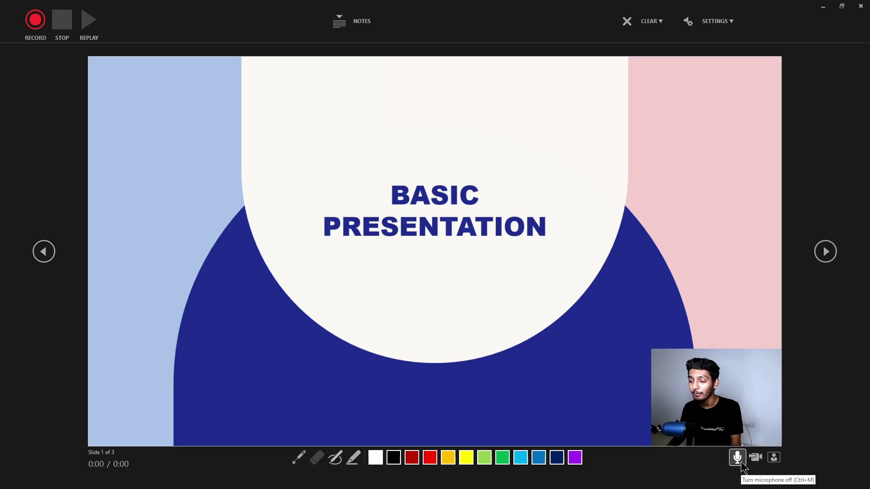
click(712, 26)
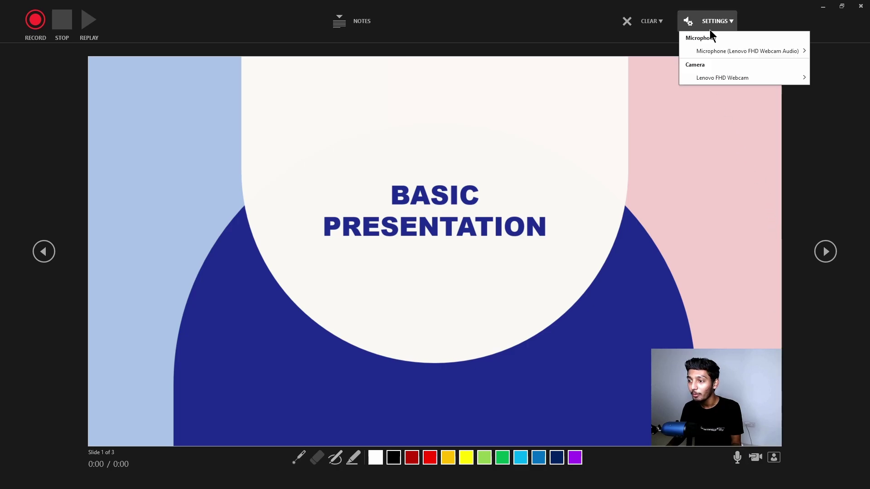
mouse_move(705, 52)
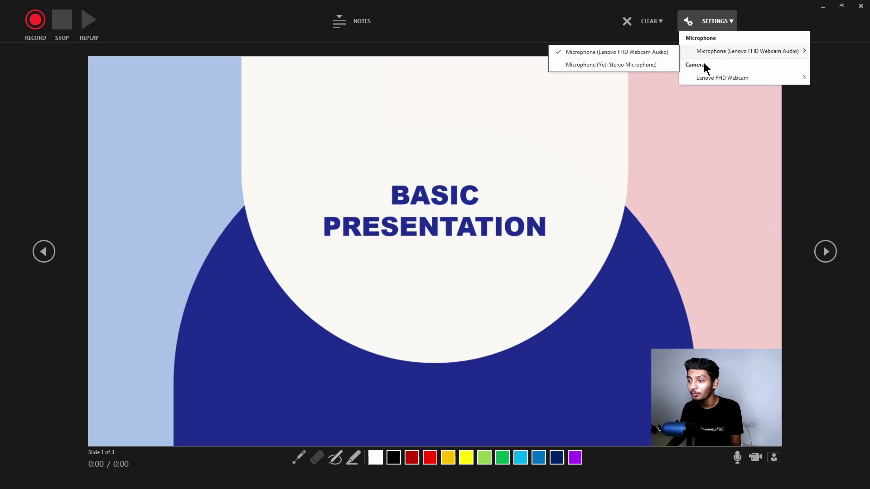
mouse_move(699, 77)
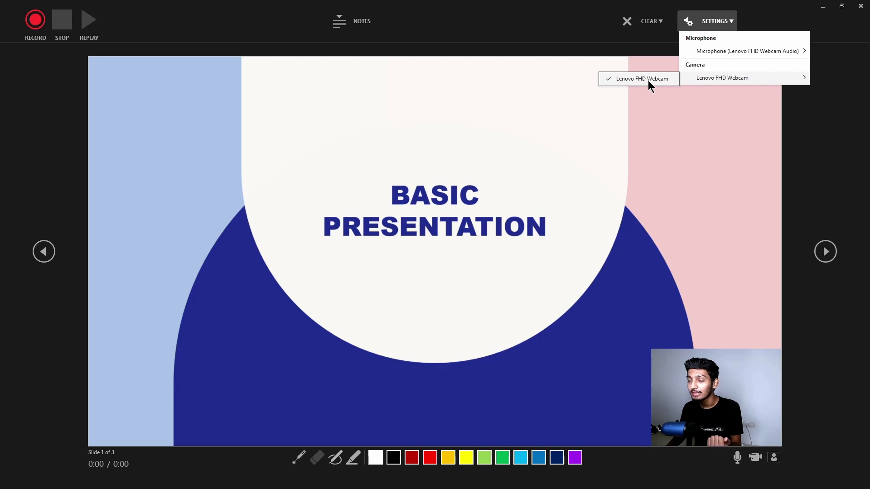
click(690, 145)
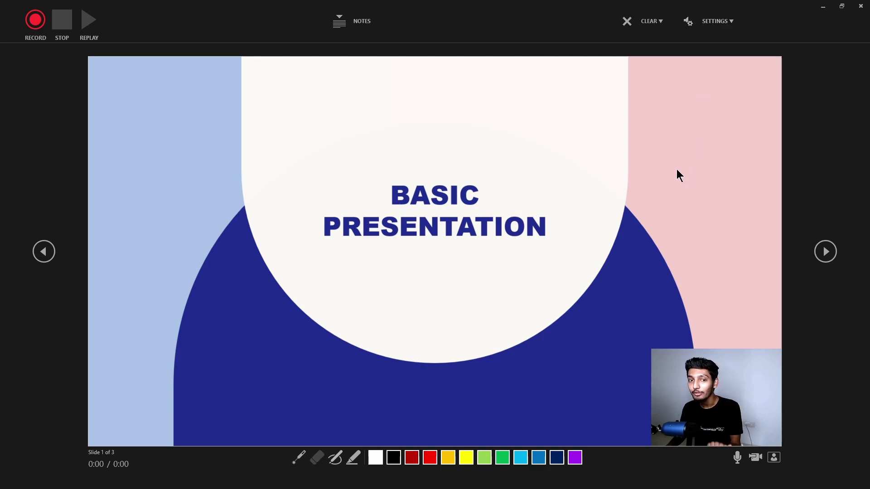
- Start recording and mark slide 1 with two red pen underlines and a yellow highlight on PRESENTATION
click(36, 21)
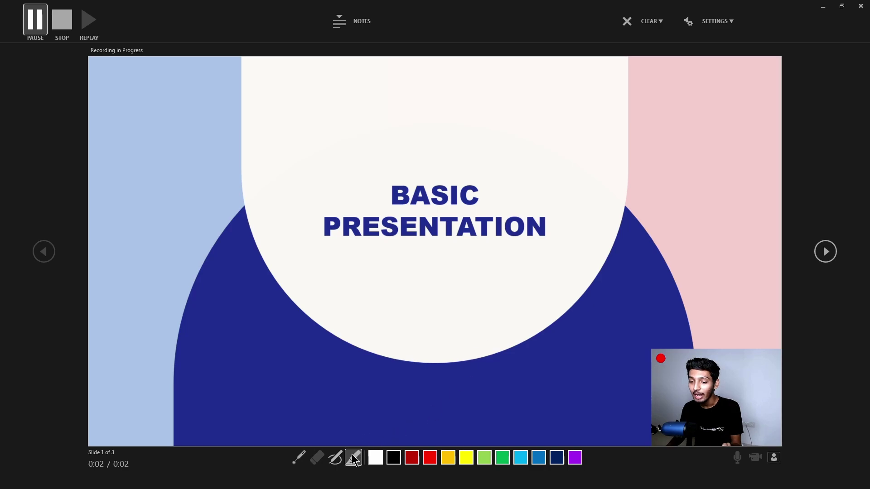
click(335, 457)
drag(399, 256, 566, 253)
drag(394, 273, 486, 273)
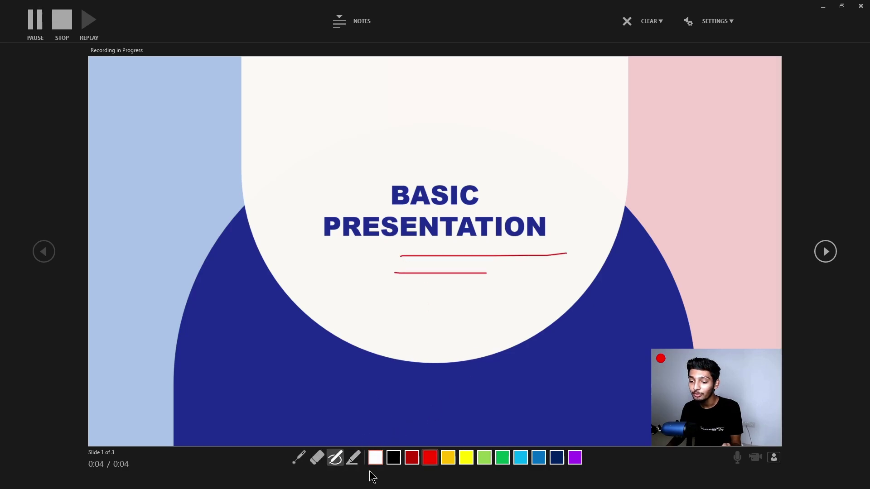
click(353, 458)
drag(402, 225, 502, 226)
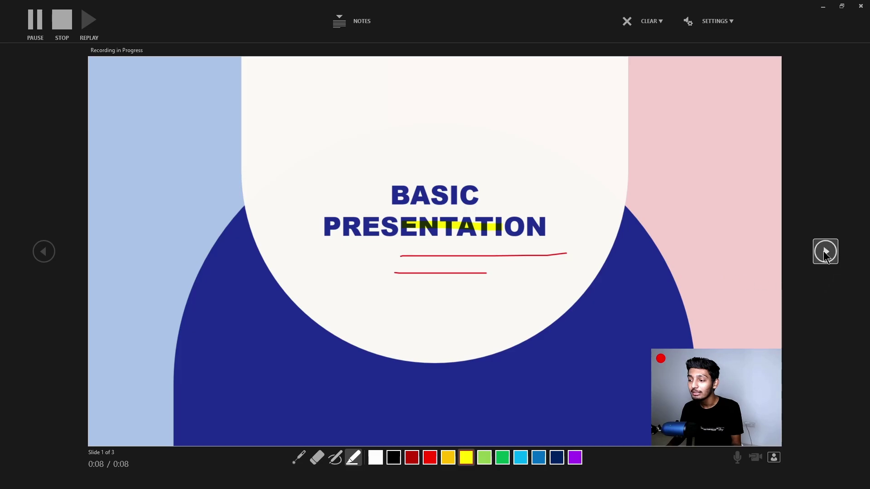
- On slide 2, highlight under PERSPECTIVE in yellow, then continue to slide 3
click(825, 252)
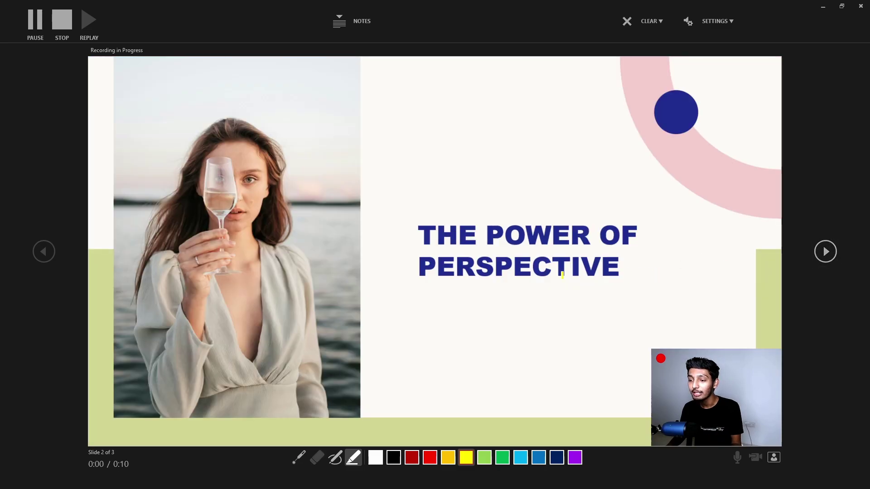
drag(453, 271, 661, 272)
click(825, 251)
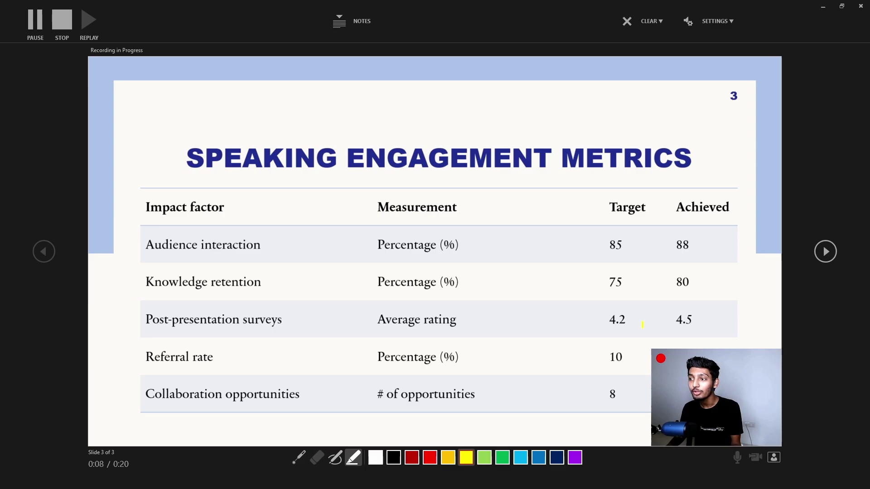
- Stop the recording, replay it, end the playback, and exit to the normal editing view
click(65, 30)
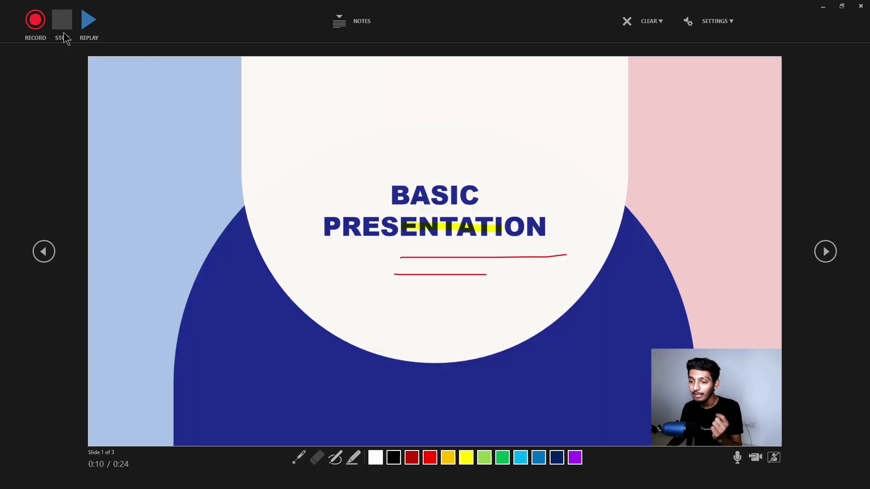
click(94, 27)
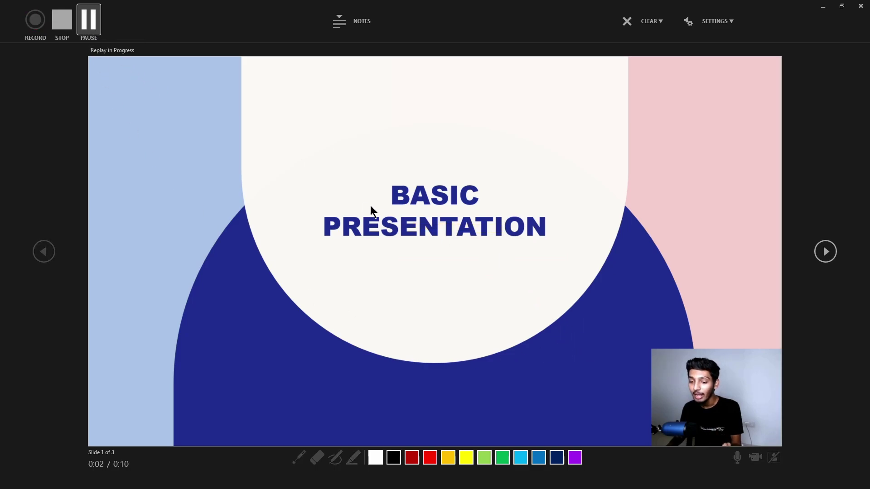
click(62, 20)
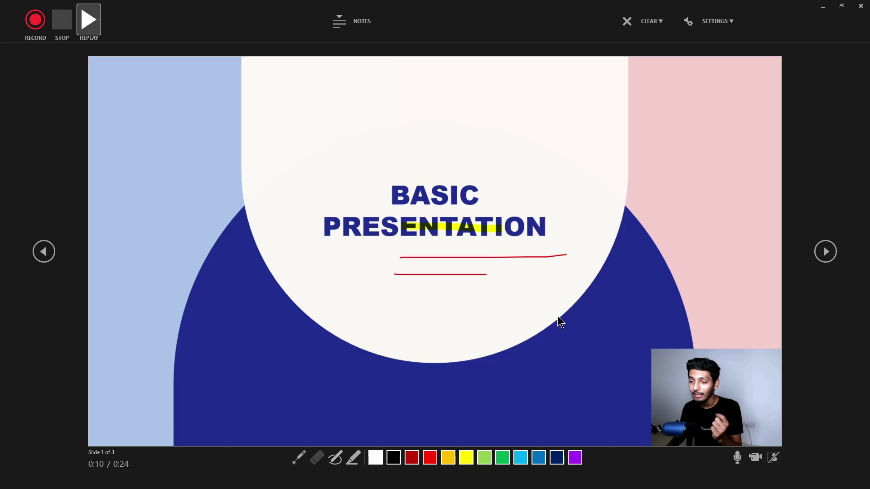
key(Escape)
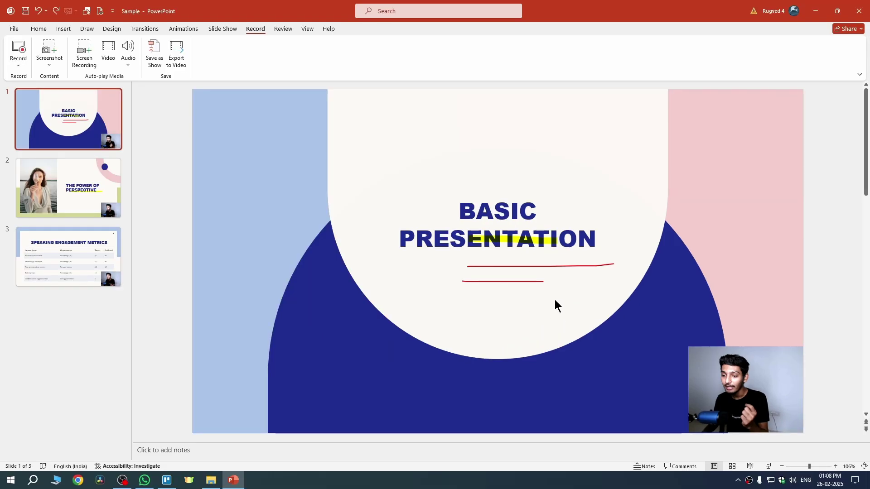
- Select slide 1's webcam video, try moving and enlarging it, undo, and open Video Format
mouse_move(732, 385)
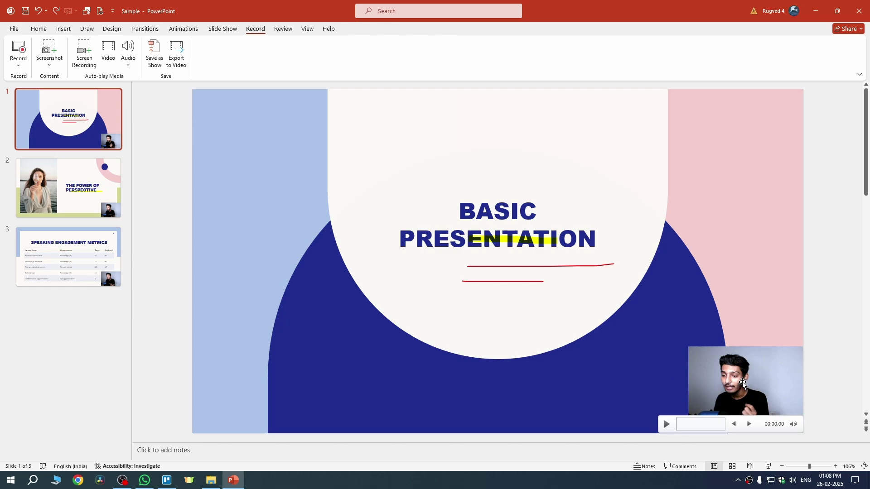
click(742, 382)
drag(742, 382, 447, 263)
drag(389, 226, 234, 156)
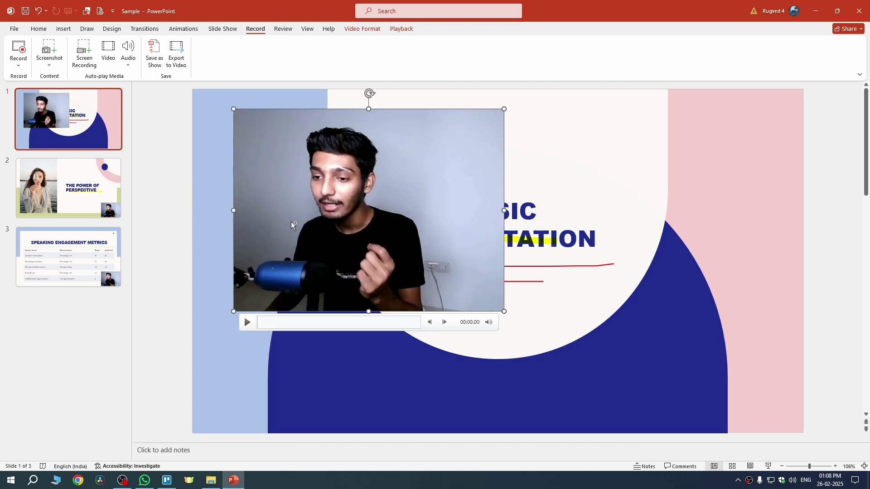
key(ctrl+z)
key(ctrl+z)
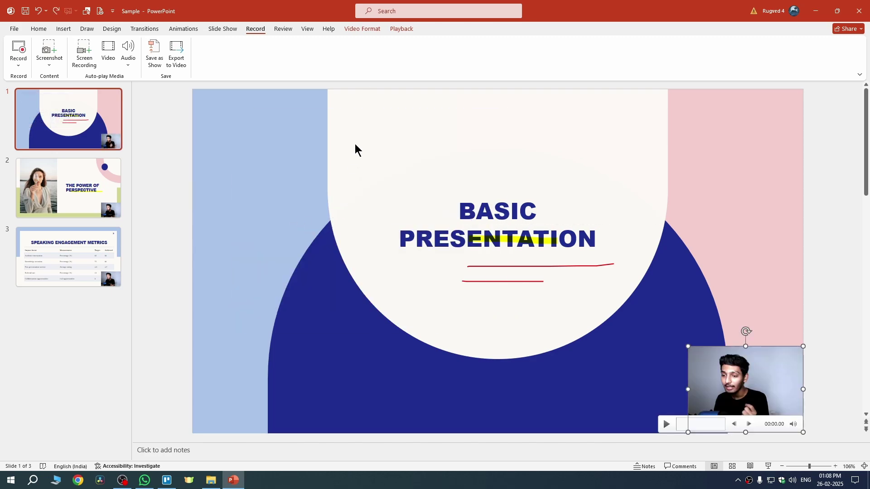
click(362, 29)
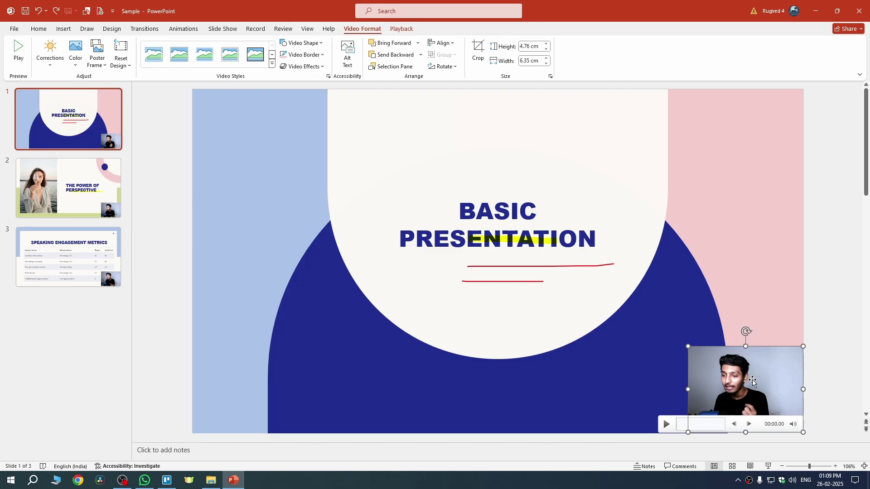
- Try a Rounded Rectangle video shape with rounder corners, then undo back to square corners
click(316, 44)
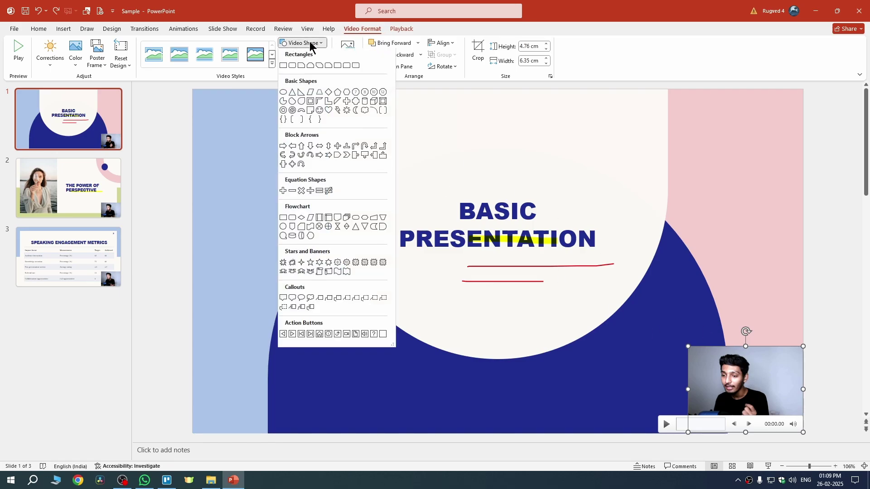
click(293, 67)
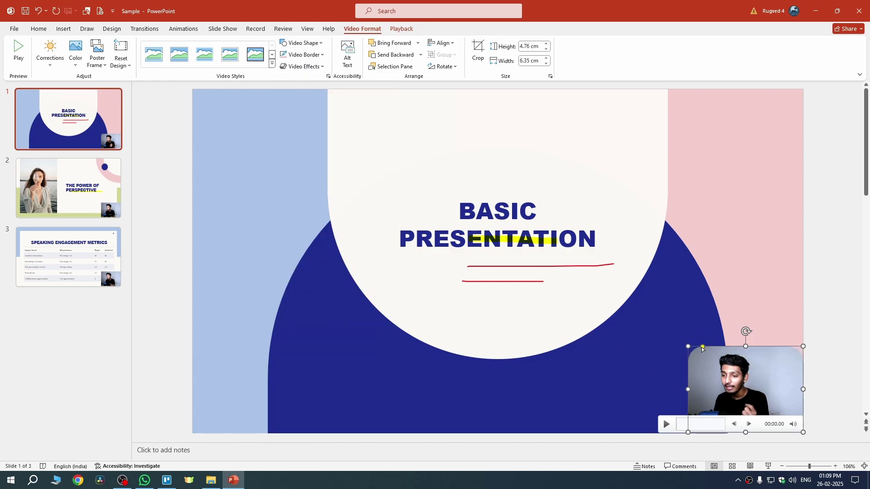
drag(702, 347, 723, 346)
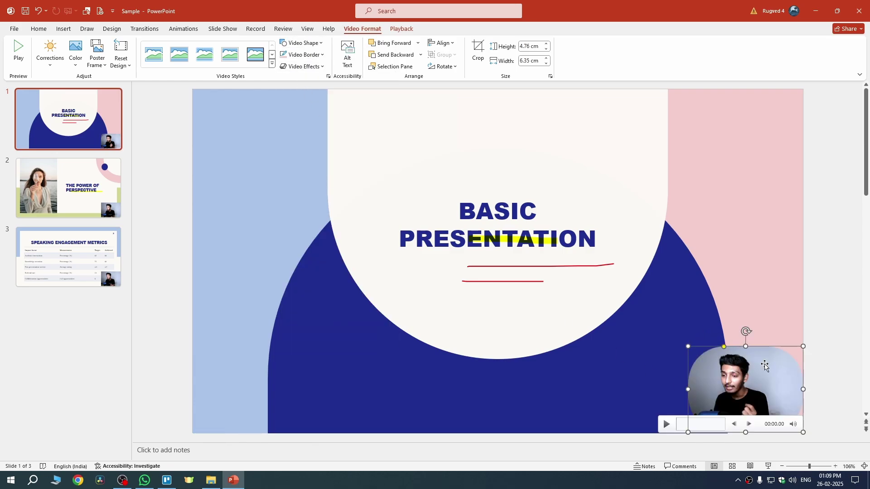
key(ctrl+z)
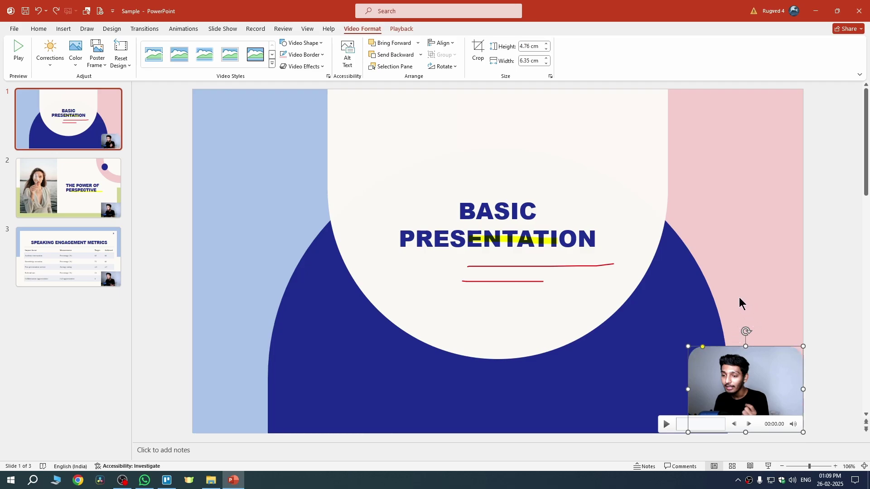
key(ctrl+z)
- Deselect the video and move through slide 2 to the Speaking Engagement Metrics slide
click(736, 292)
click(88, 188)
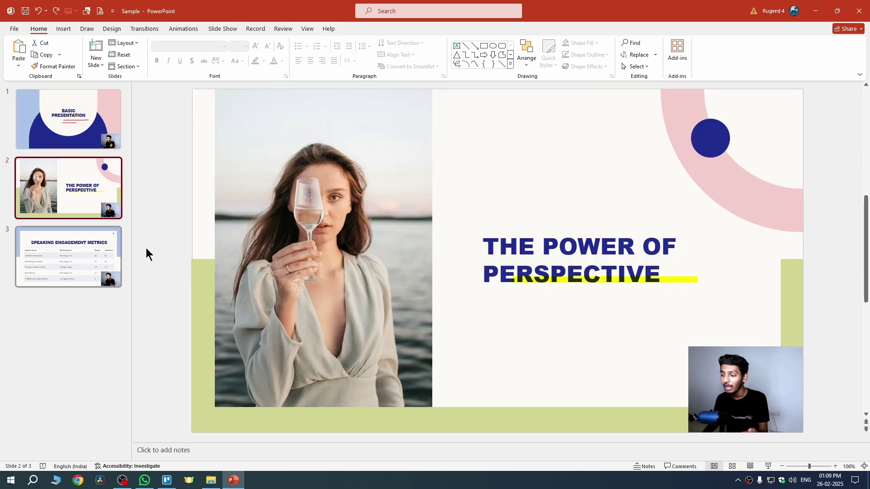
click(77, 268)
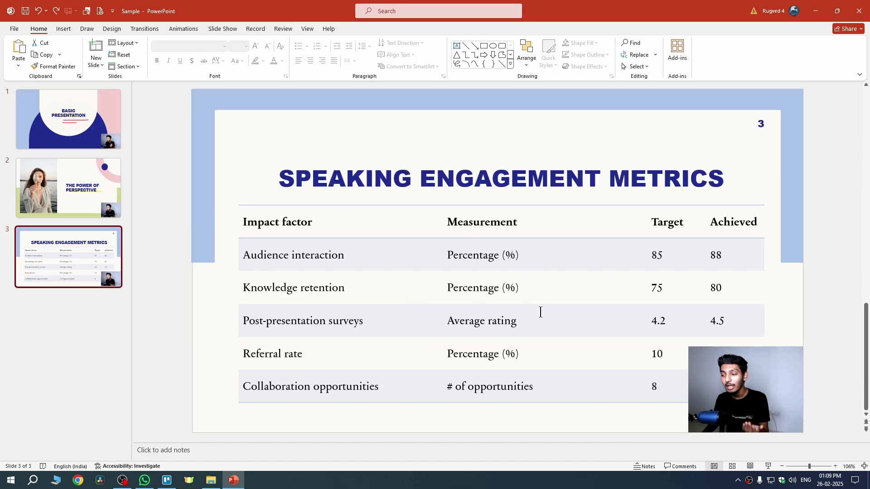
- Create a video export at Full HD (1080p) using recorded timings and narrations
click(14, 29)
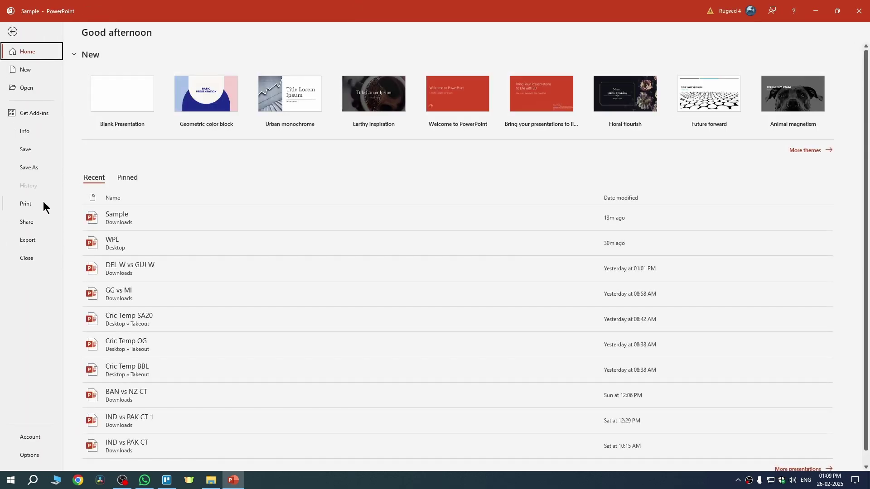
click(33, 240)
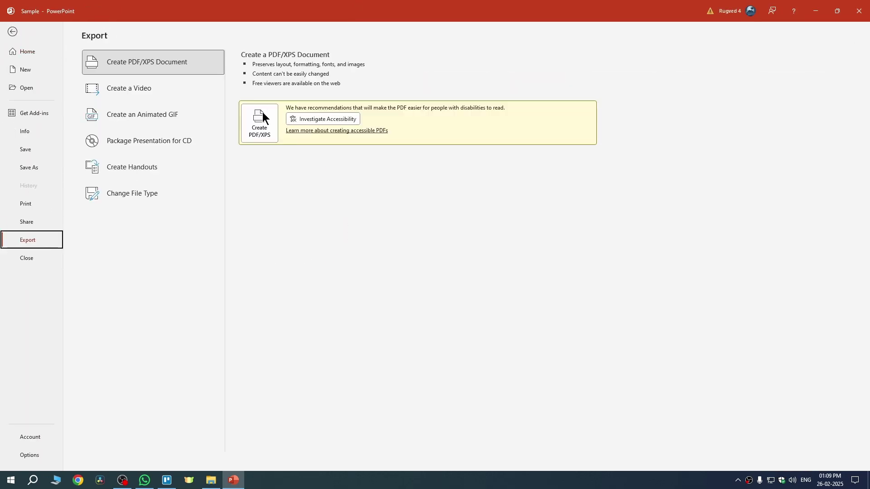
click(151, 92)
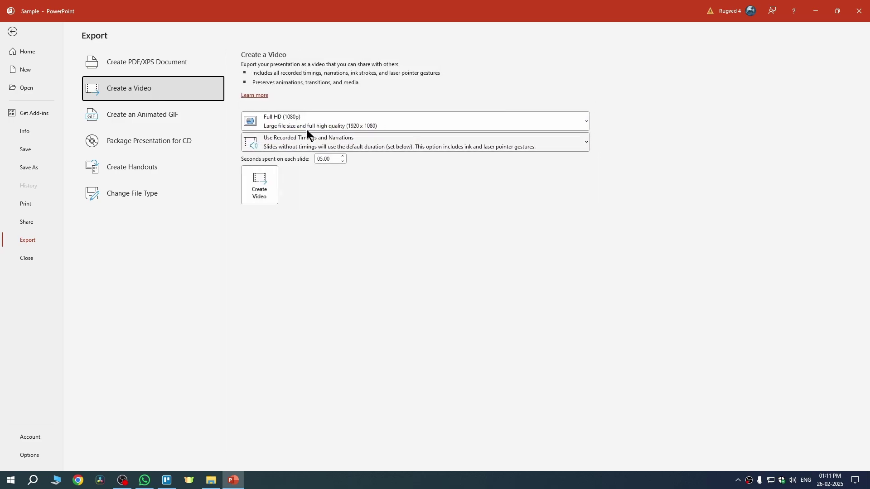
click(278, 125)
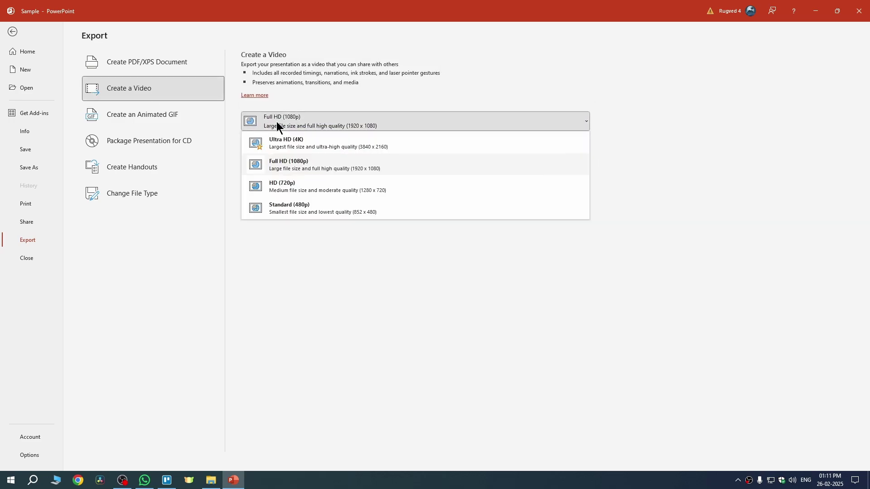
click(292, 169)
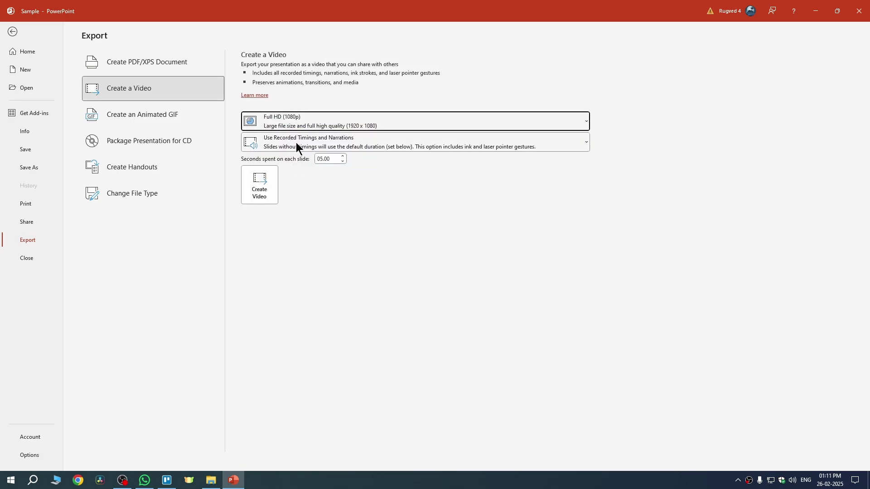
click(295, 143)
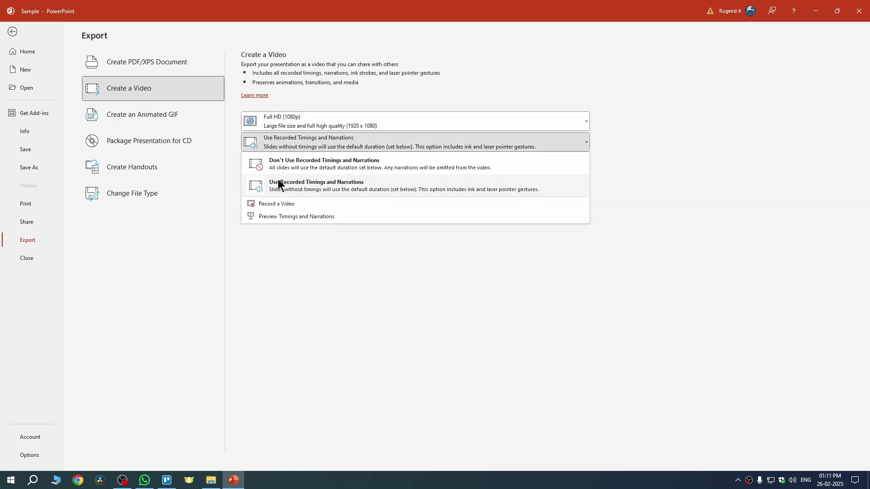
click(310, 185)
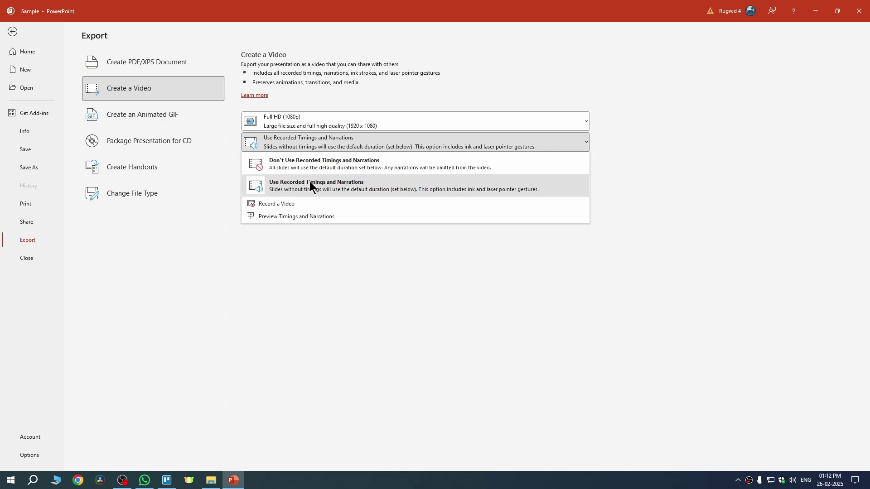
click(270, 183)
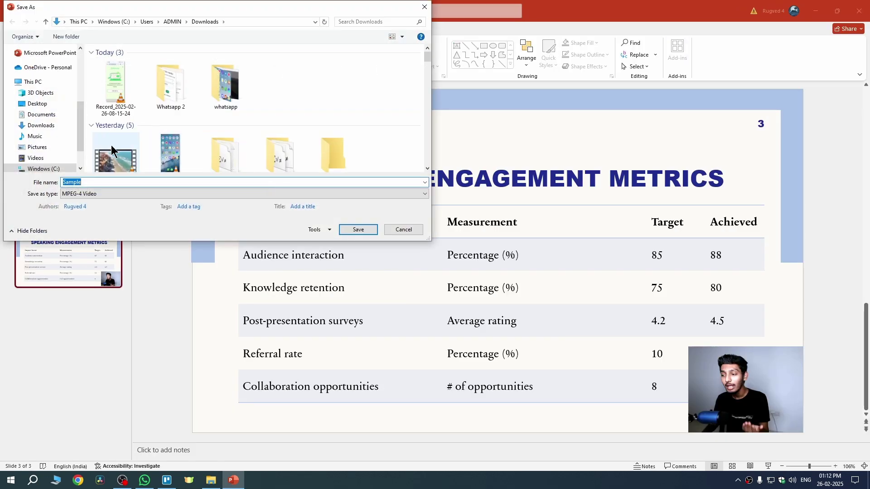
- Save the video as Sample.mp4 on the Desktop and minimize PowerPoint to show the desktop
click(50, 105)
click(95, 182)
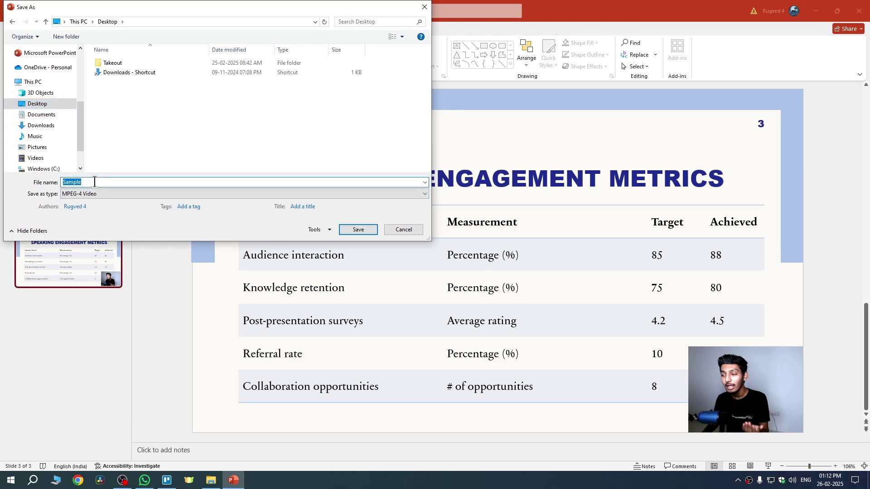
click(352, 226)
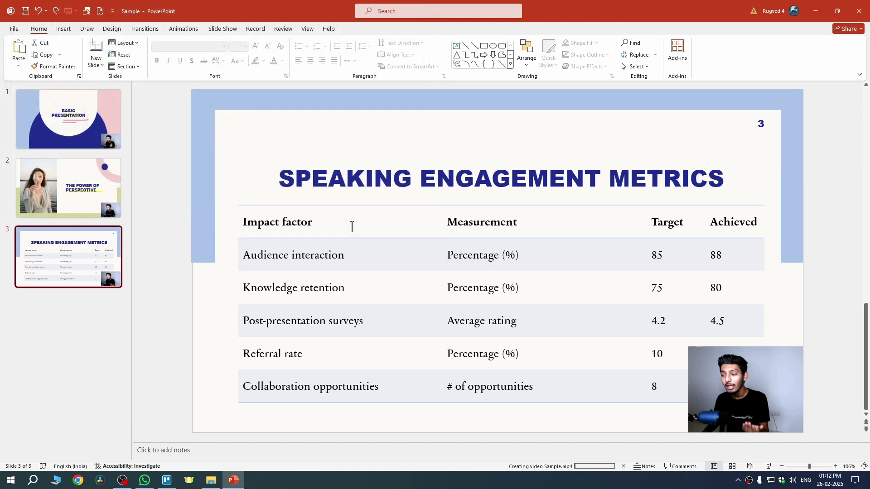
key(super+d)
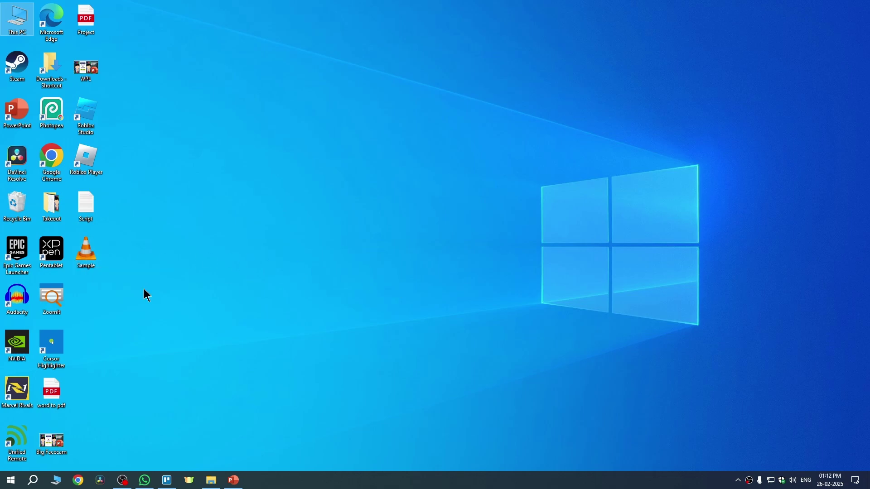
- Play Sample.mp4 in VLC, seek ahead about ten seconds, and pause on the metrics slide
double_click(90, 253)
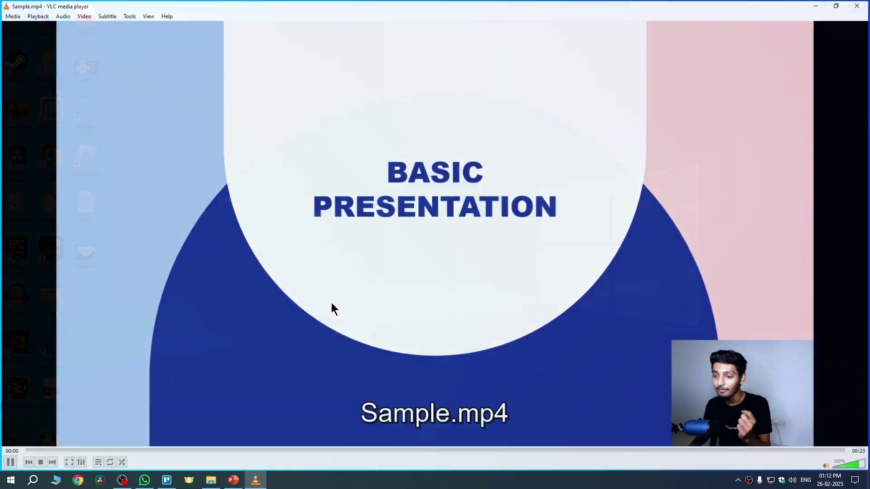
key(Right)
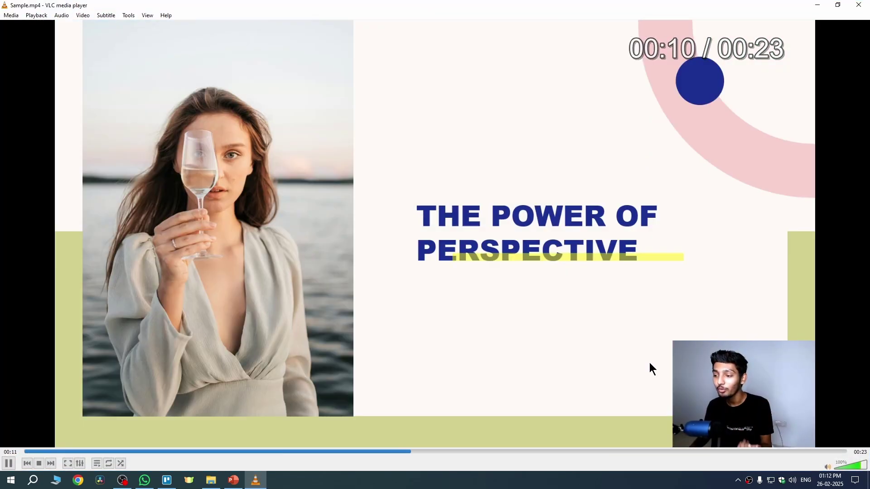
key(space)
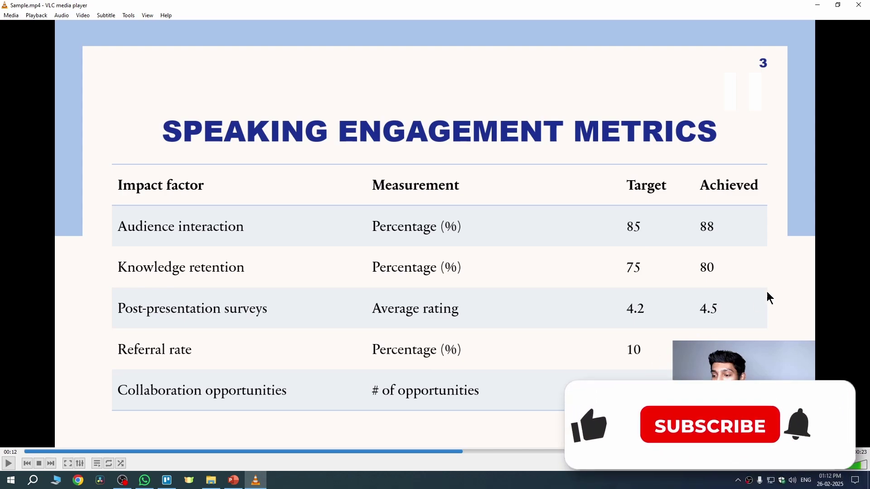